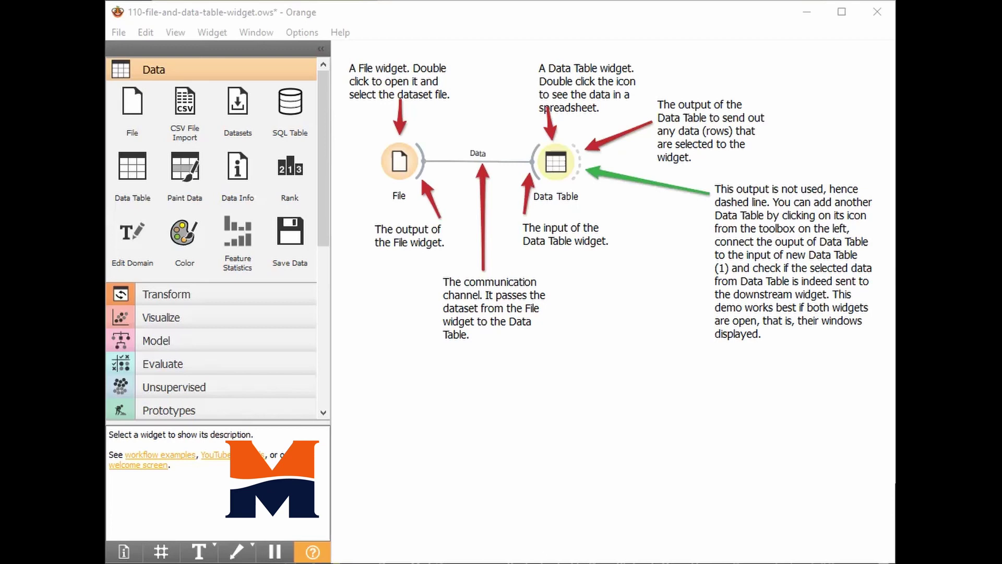
left_click(556, 162)
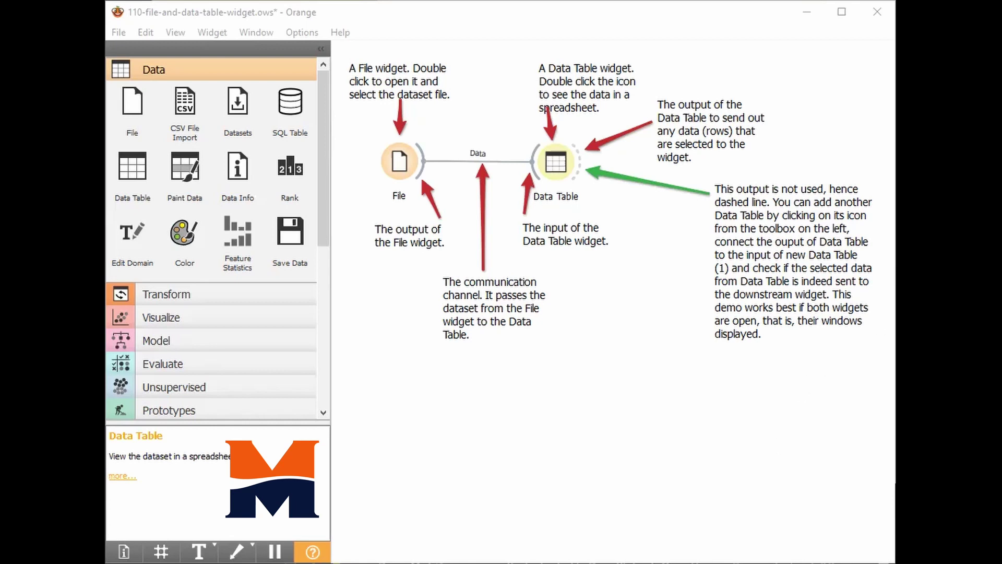
scroll(603, 246, "down", 2)
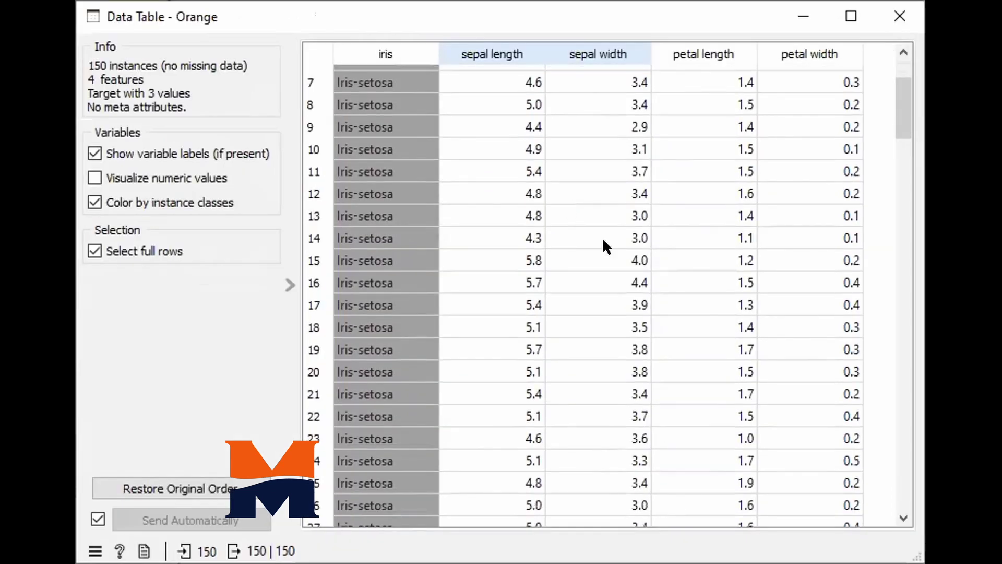
scroll(603, 246, "down", 3)
scroll(606, 247, "down", 5)
scroll(605, 239, "down", 6)
scroll(604, 239, "down", 8)
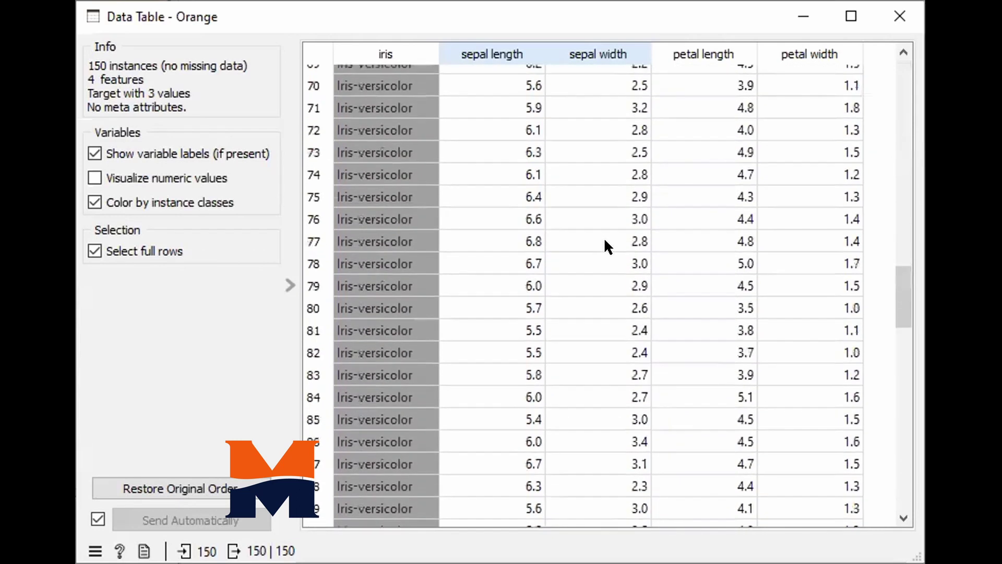
scroll(604, 240, "down", 3)
scroll(605, 240, "down", 5)
scroll(604, 239, "down", 7)
scroll(604, 240, "down", 5)
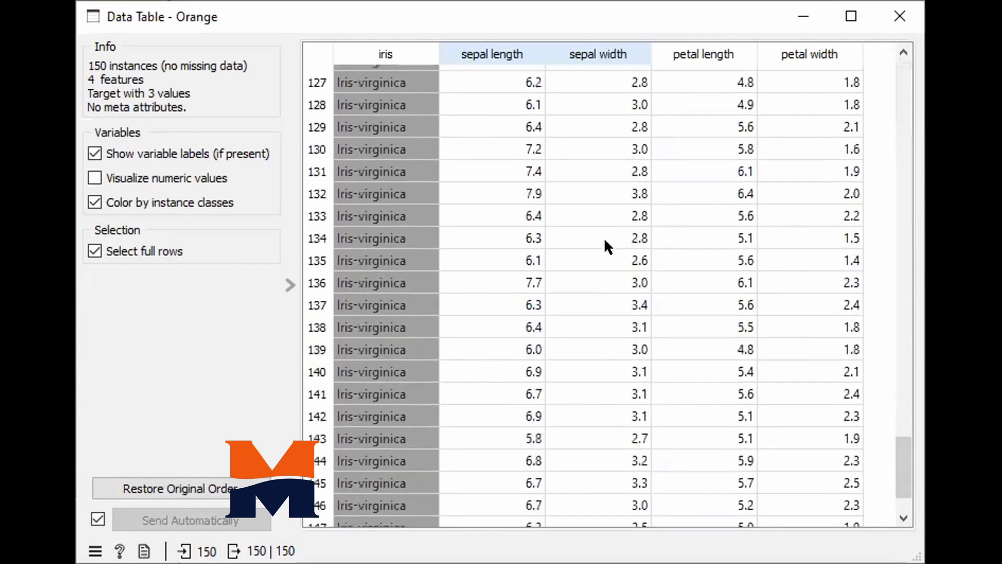
scroll(605, 240, "down", 1)
scroll(606, 242, "up", 5)
scroll(606, 242, "up", 6)
scroll(606, 242, "up", 8)
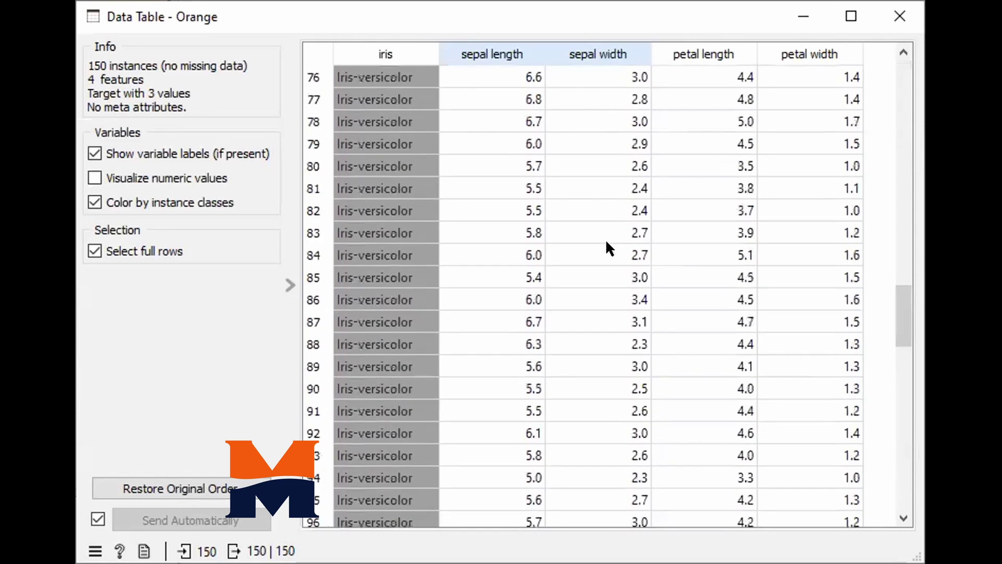
scroll(607, 241, "up", 8)
scroll(606, 243, "up", 3)
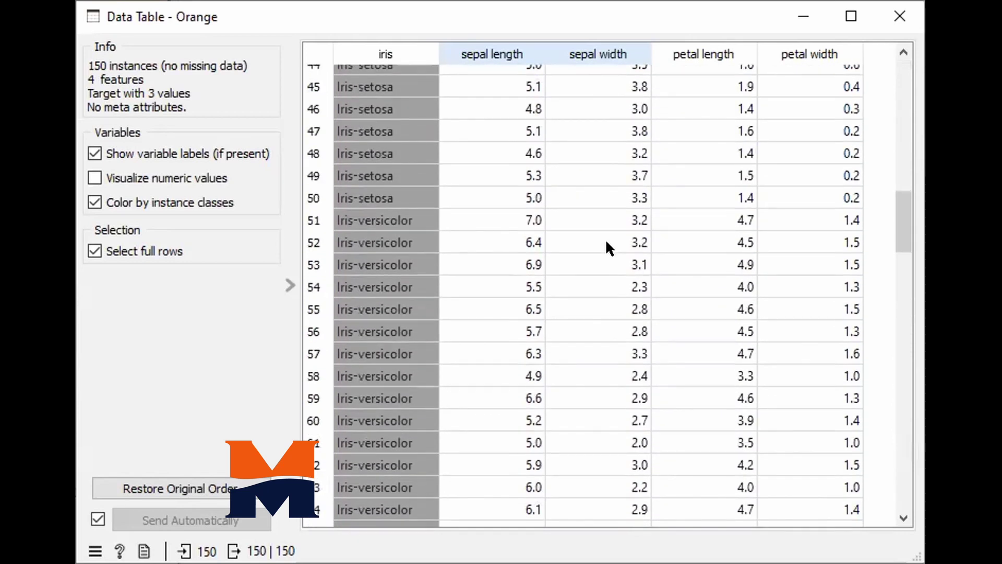
scroll(610, 236, "up", 4)
scroll(609, 236, "up", 5)
scroll(610, 235, "up", 6)
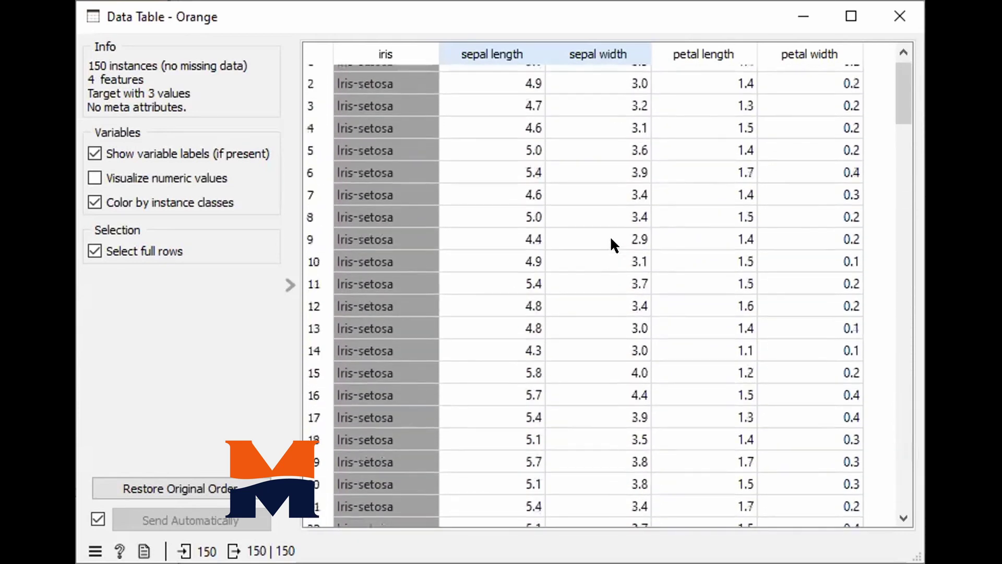
scroll(610, 237, "up", 1)
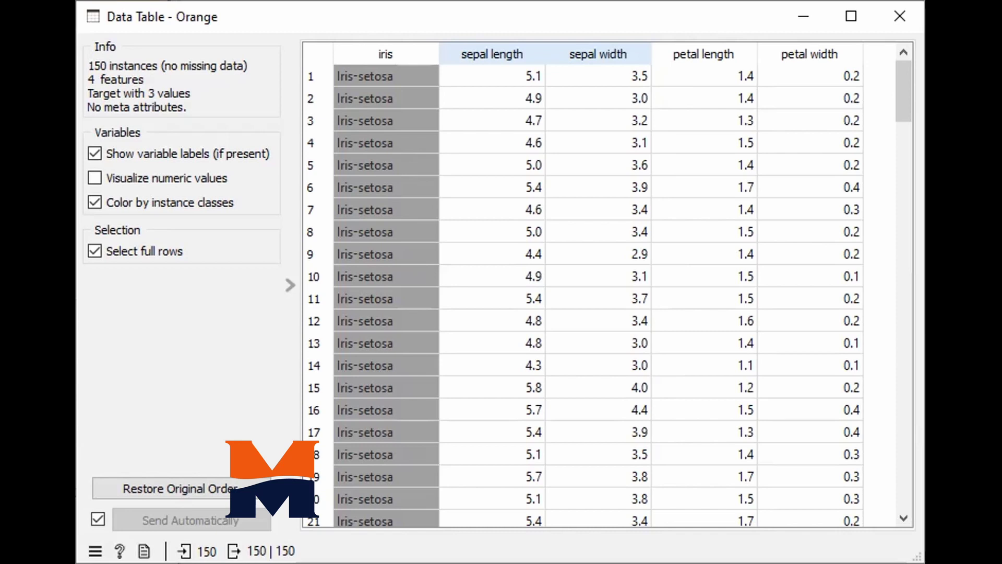
Alt+Tab away from the iris Data Table window toward the File → Data Table workflow
key("alt+Tab")
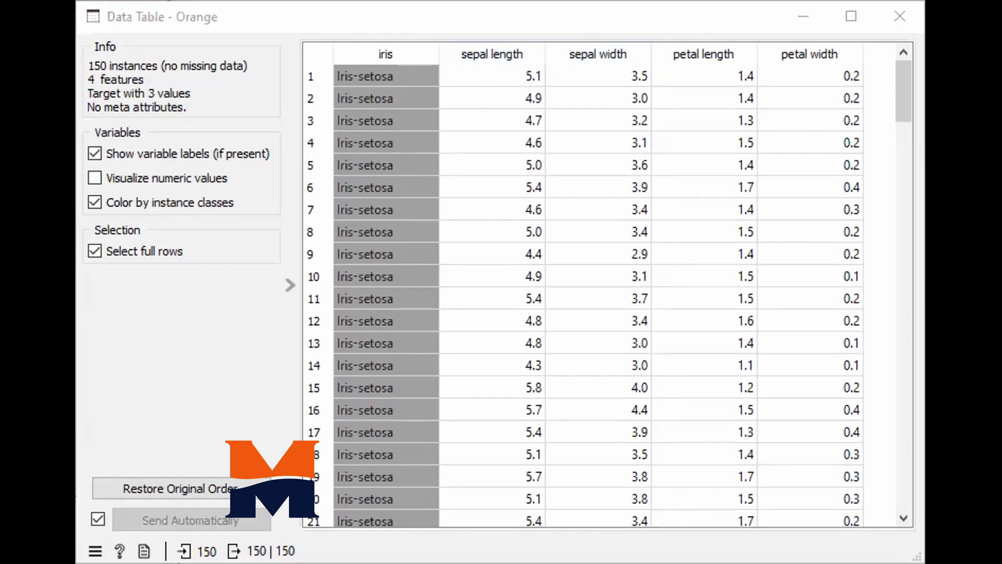